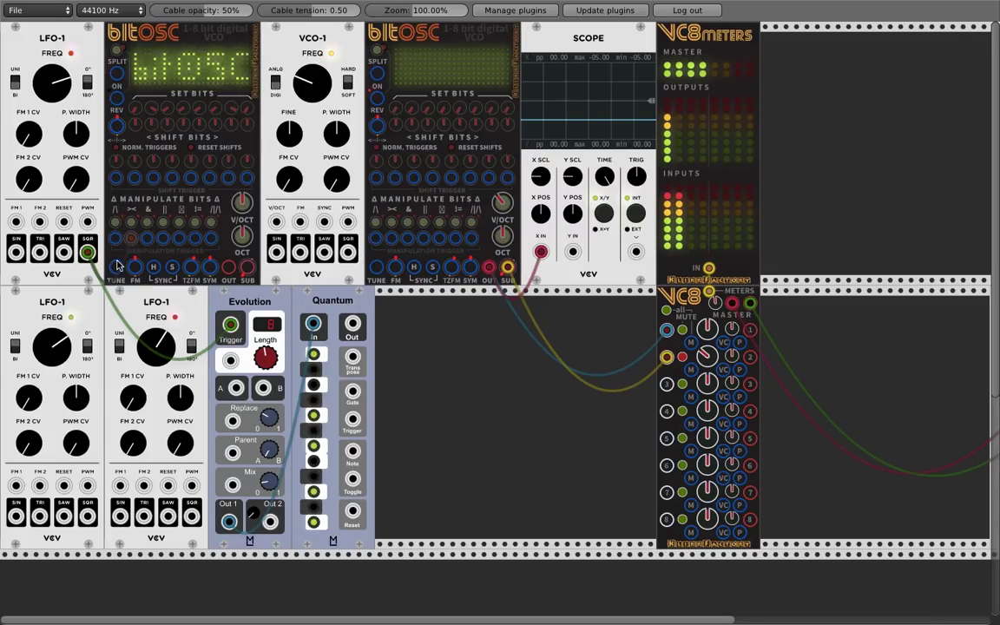
# - Raise the SET BITS knobs on the second bitOSC to build a stepped waveform, and lower its OCT setting
pyautogui.moveTo(87, 252); pyautogui.dragTo(117, 217)
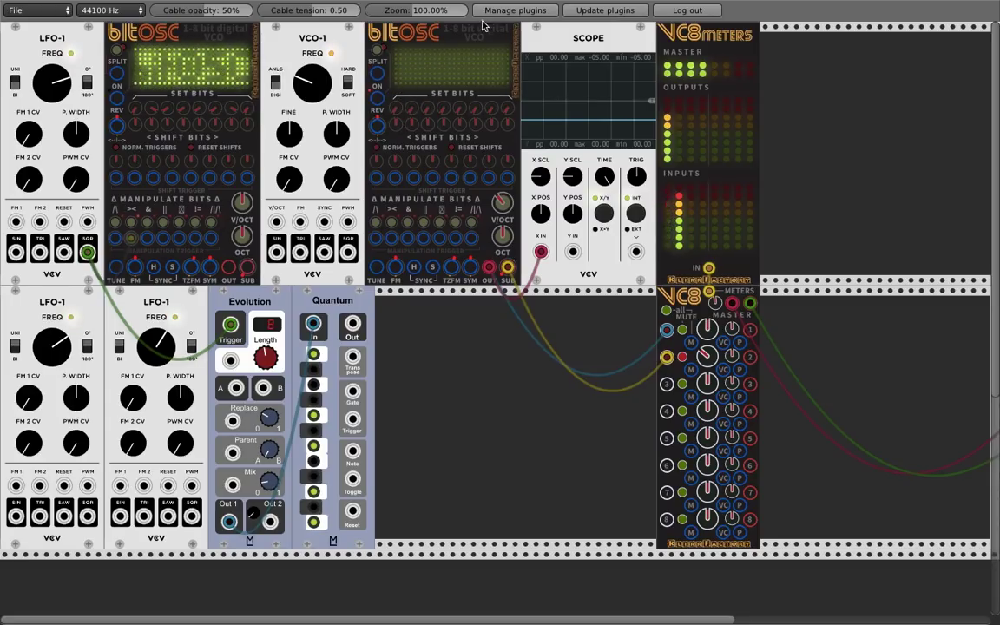
pyautogui.click(399, 114)
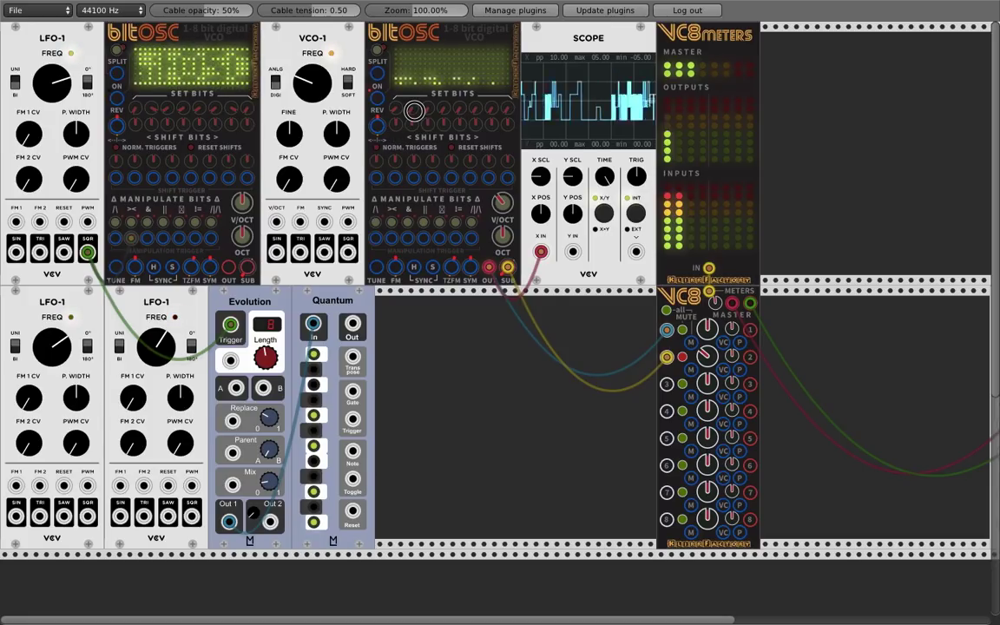
pyautogui.moveTo(415, 116); pyautogui.dragTo(430, 119)
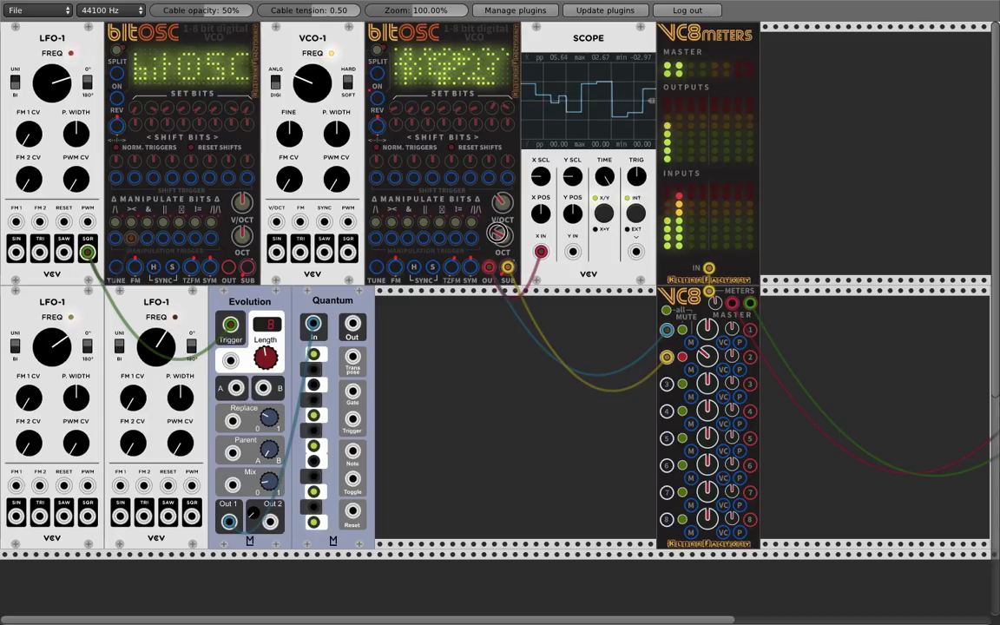
pyautogui.click(396, 110)
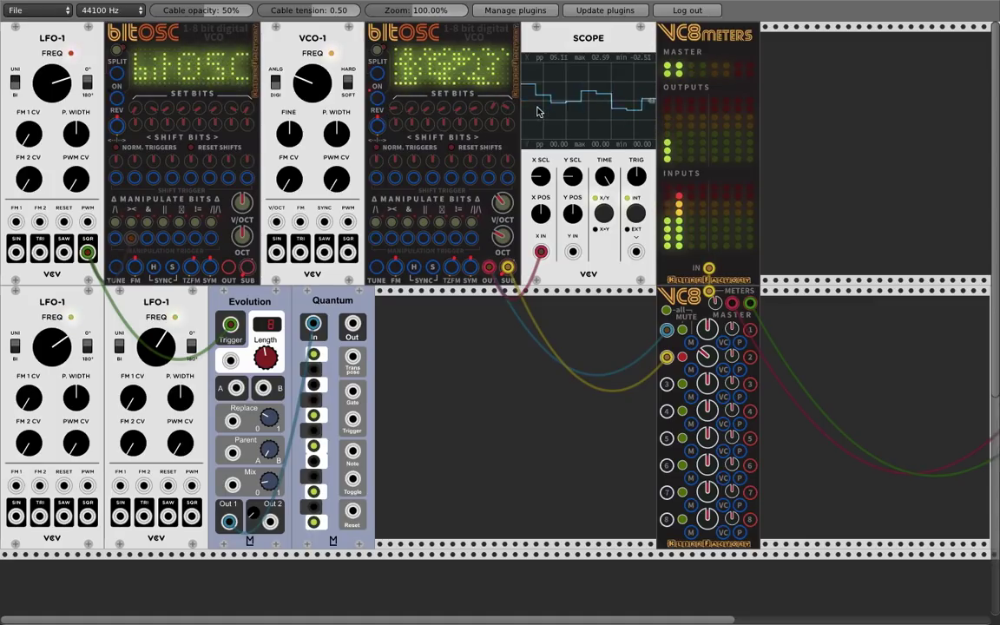
pyautogui.click(503, 204)
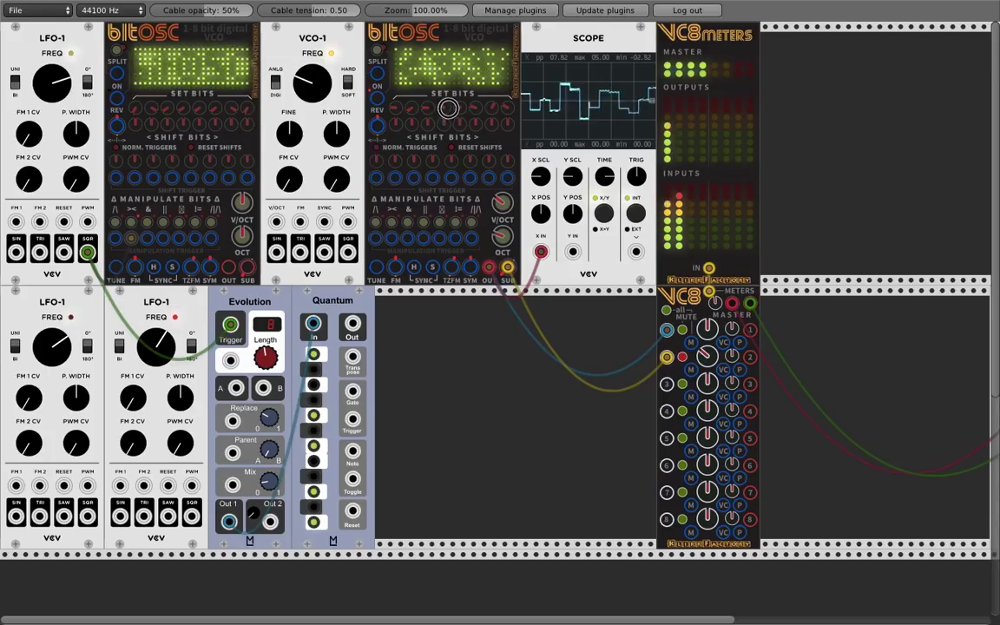
pyautogui.click(457, 114)
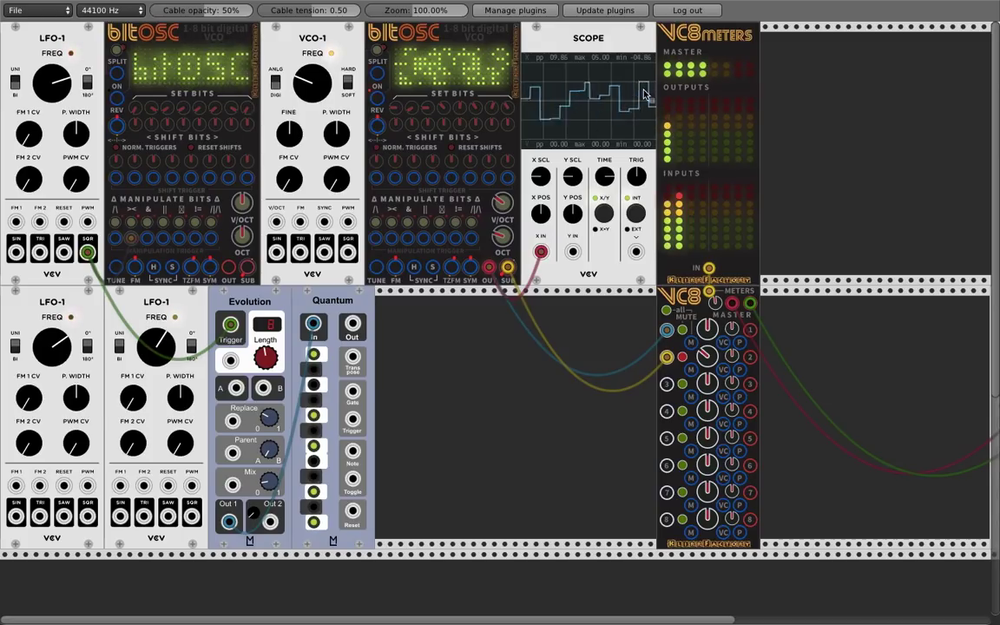
pyautogui.moveTo(510, 227); pyautogui.dragTo(510, 238)
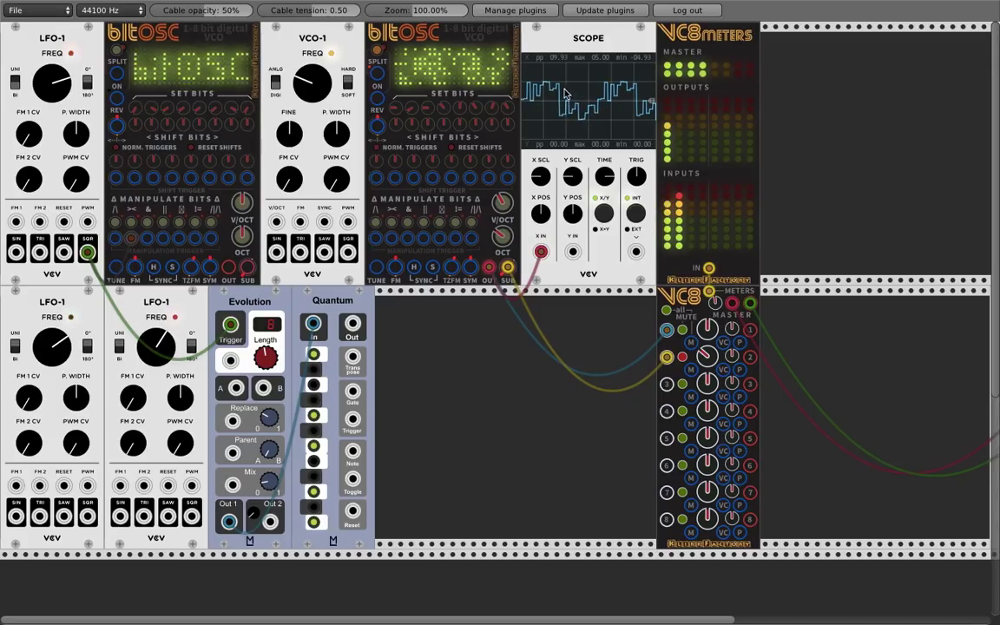
# - Try modulating the second bitOSC by patching the lower-left LFO-1's TRI output into the jack just below REV
pyautogui.click(379, 52)
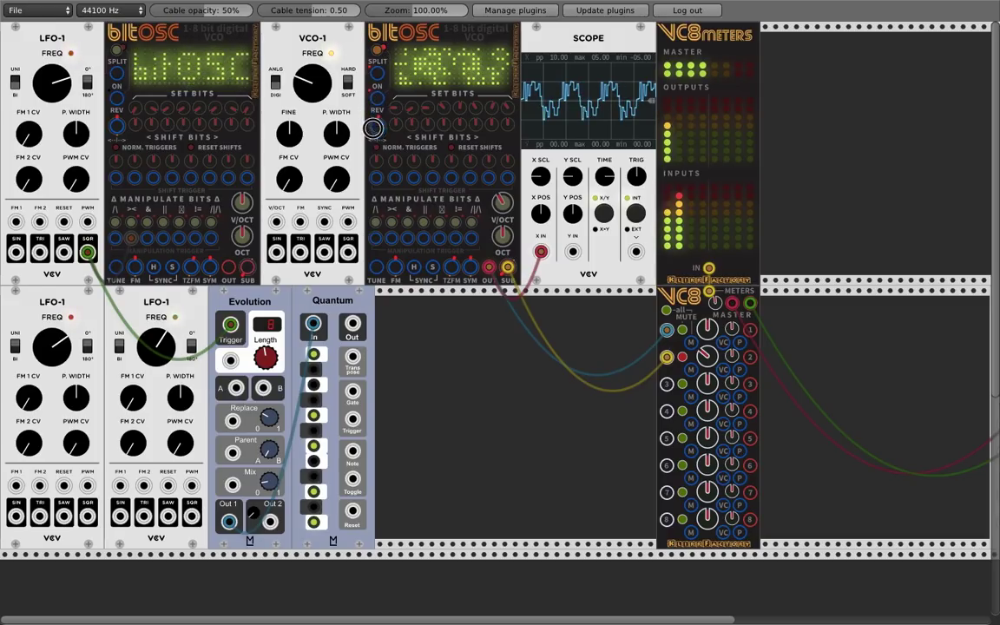
pyautogui.moveTo(39, 517); pyautogui.dragTo(378, 130)
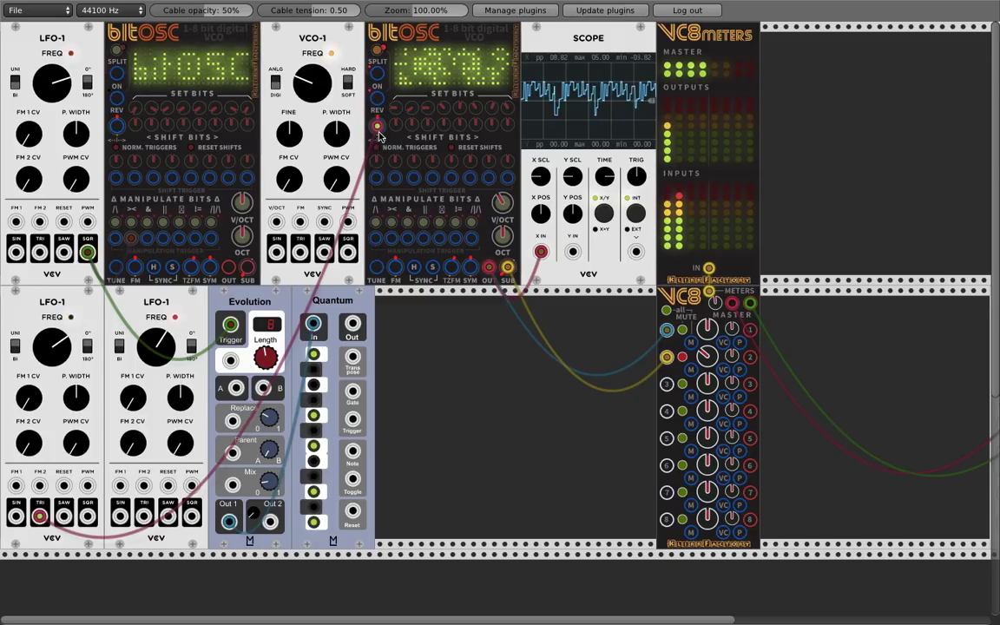
pyautogui.rightClick(379, 130)
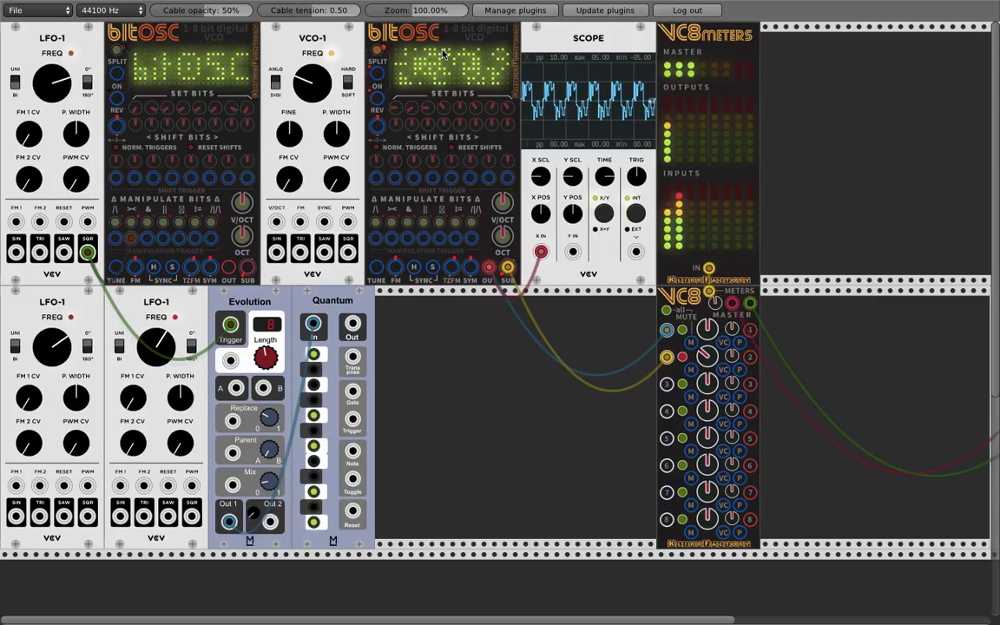
pyautogui.click(395, 131)
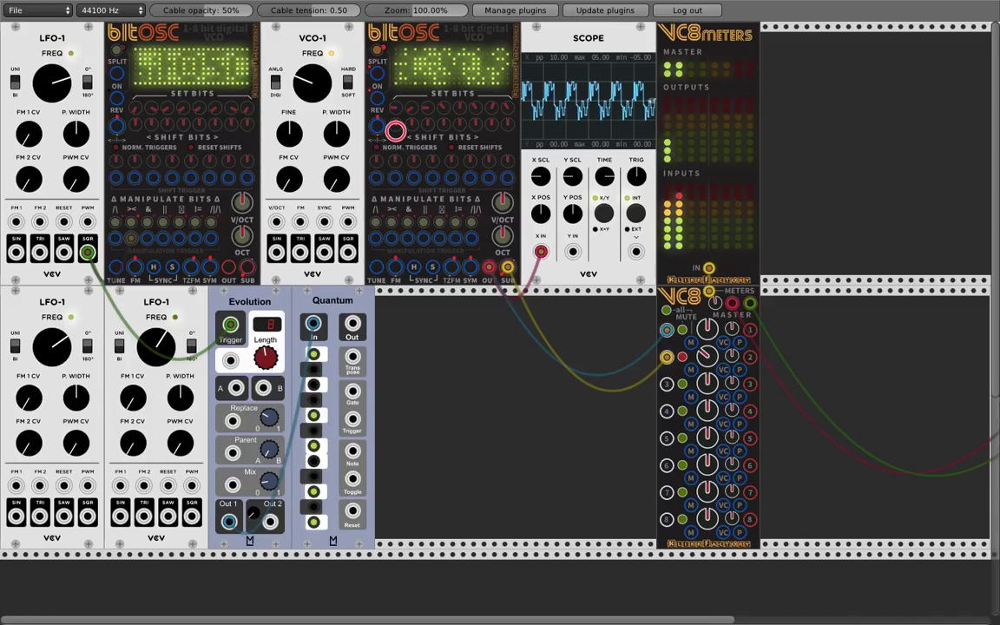
pyautogui.click(506, 128)
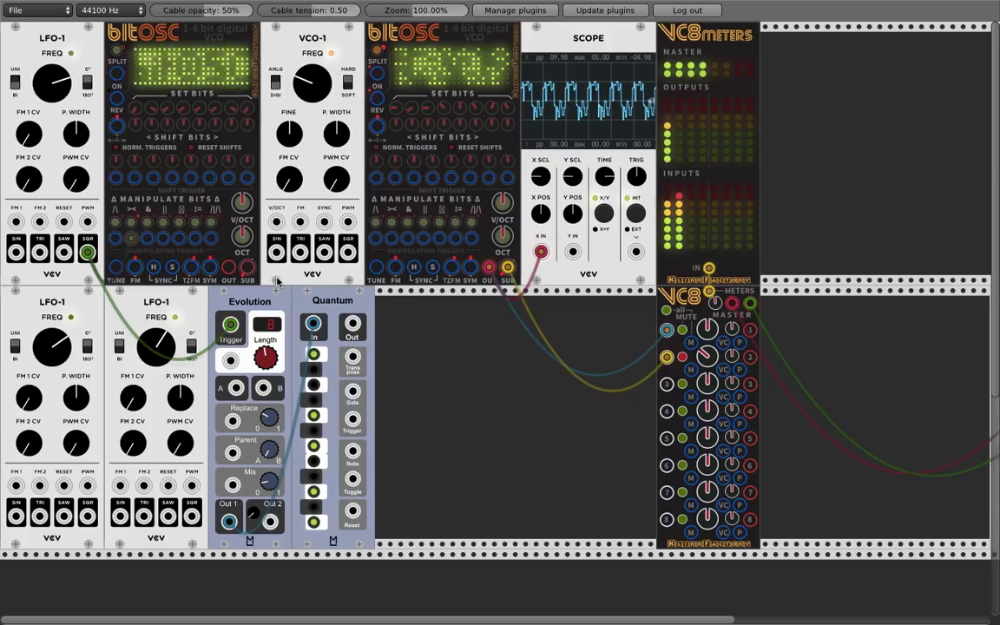
# - Try the upper LFO-1's SQR output on the second bitOSC's first and seventh shift triggers, and the lower-left LFO-1's SQR on the eighth
pyautogui.moveTo(374, 178); pyautogui.dragTo(87, 252)
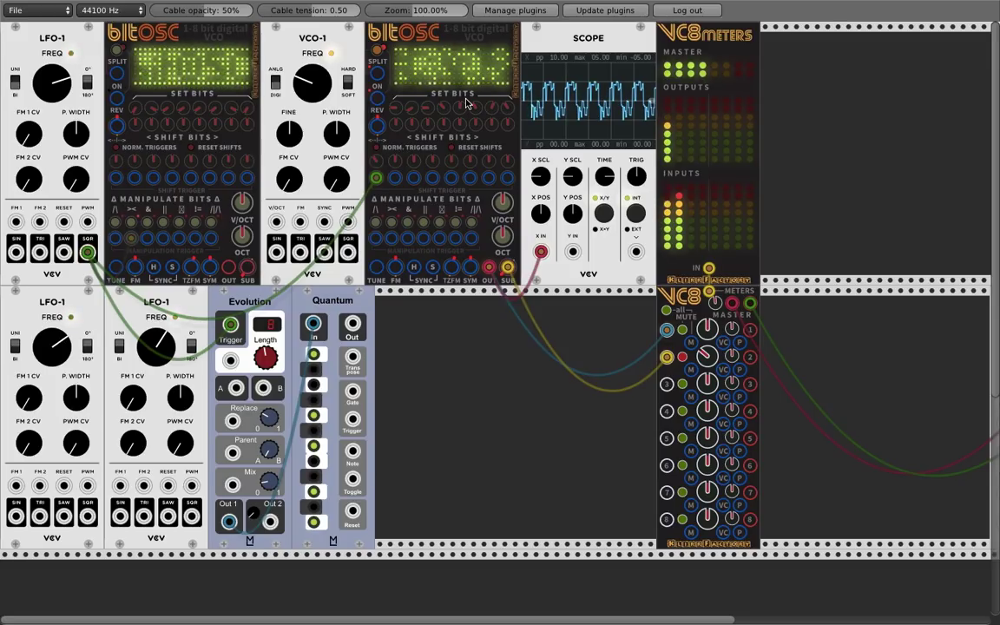
pyautogui.moveTo(376, 177); pyautogui.dragTo(488, 174)
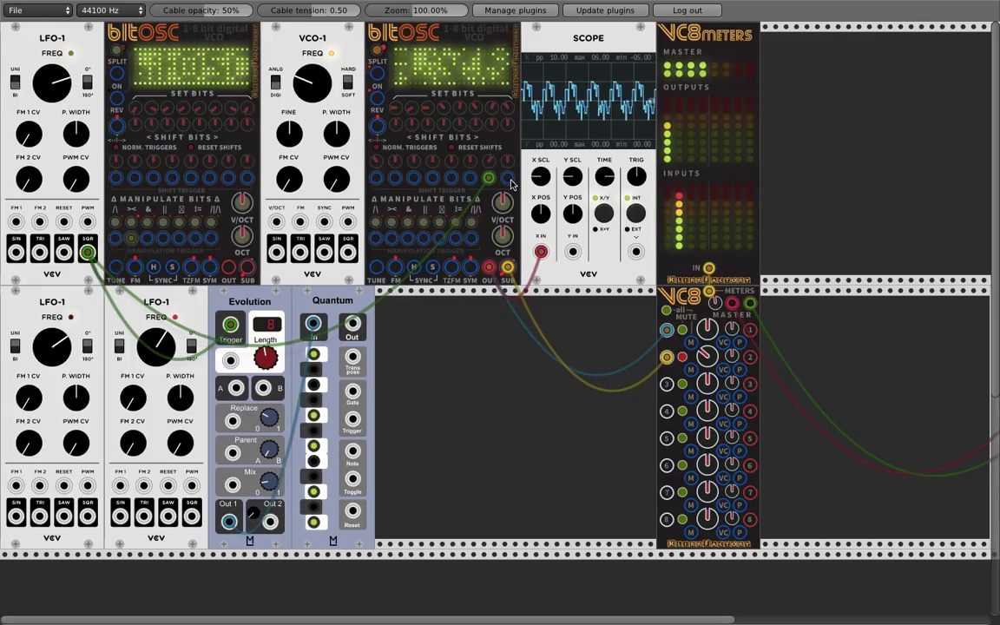
pyautogui.moveTo(507, 177); pyautogui.dragTo(86, 517)
pyautogui.moveTo(157, 366); pyautogui.dragTo(157, 334)
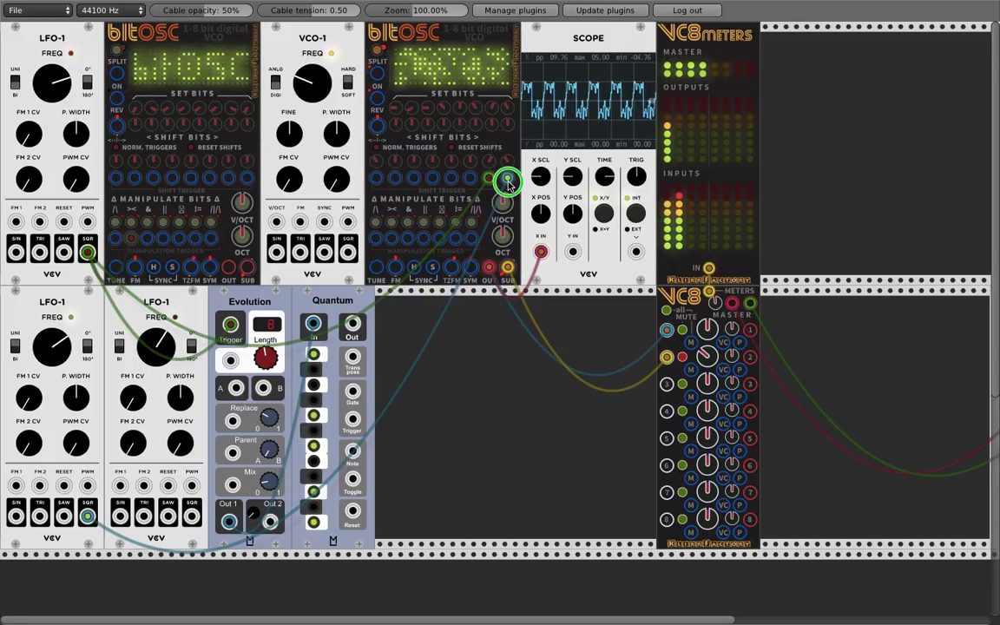
pyautogui.moveTo(507, 182); pyautogui.dragTo(444, 165)
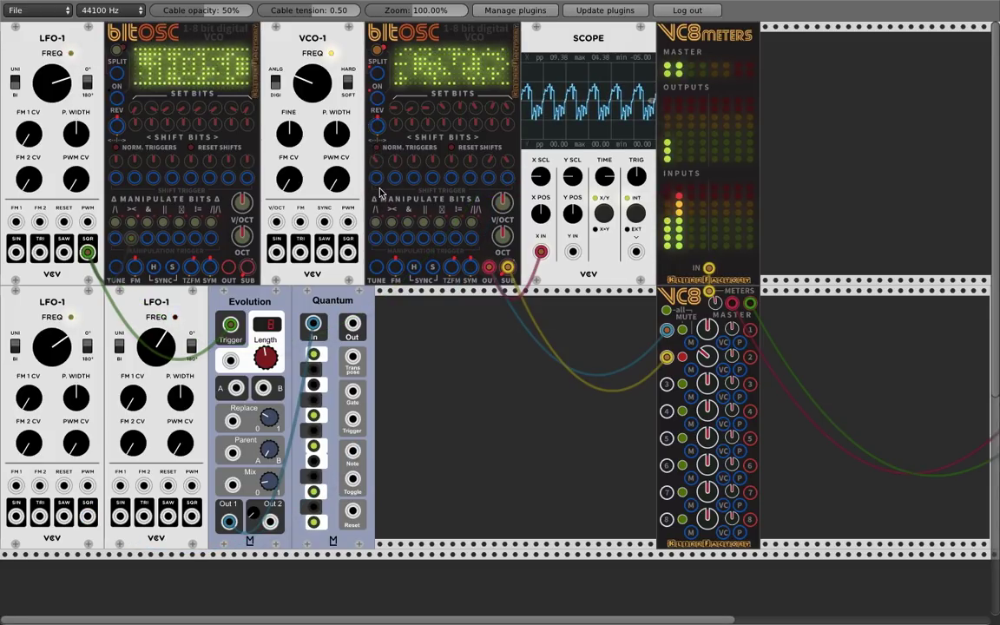
# - Try normalled shift triggers on the second bitOSC with the upper LFO-1's SQR output in the first and fifth trigger jacks
pyautogui.moveTo(377, 184); pyautogui.dragTo(124, 243)
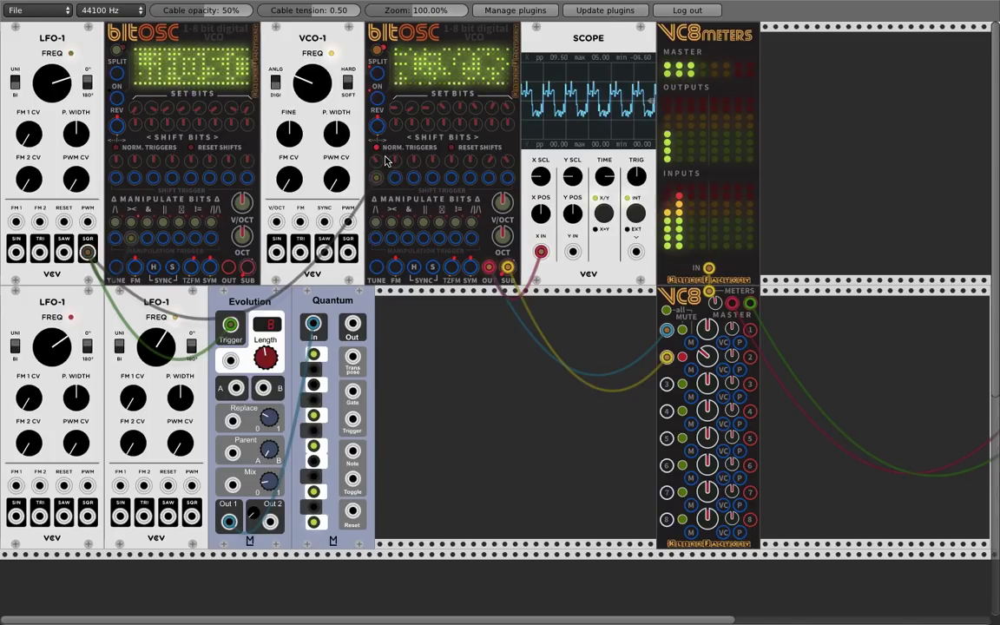
pyautogui.moveTo(377, 180); pyautogui.dragTo(444, 180)
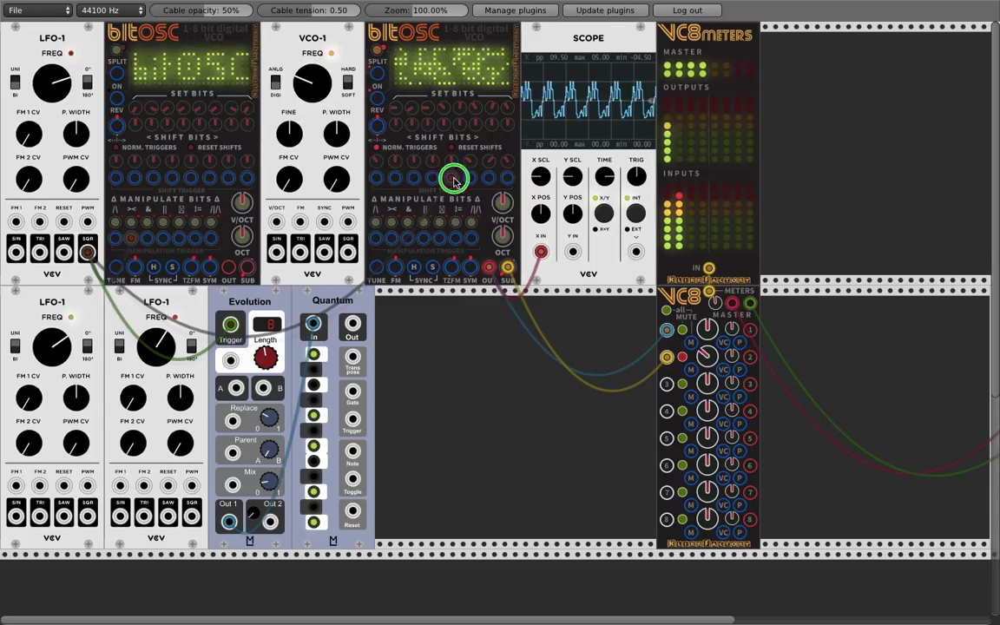
pyautogui.moveTo(453, 178); pyautogui.dragTo(452, 130)
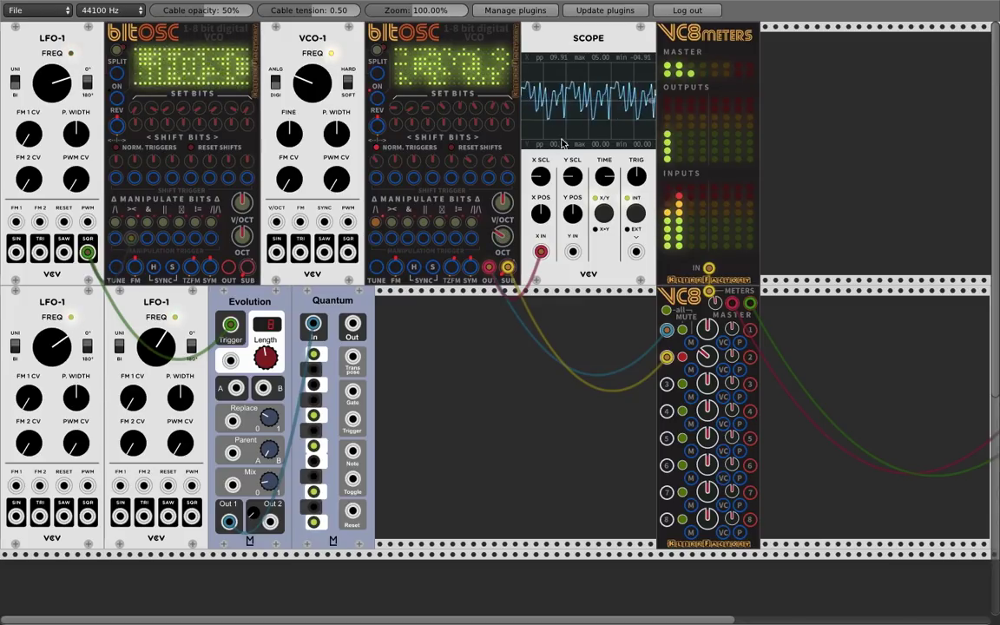
# - Try individual MANIPULATE BITS functions on the second bitOSC, including >< and !=, and switch them all off
pyautogui.moveTo(378, 224); pyautogui.dragTo(380, 226)
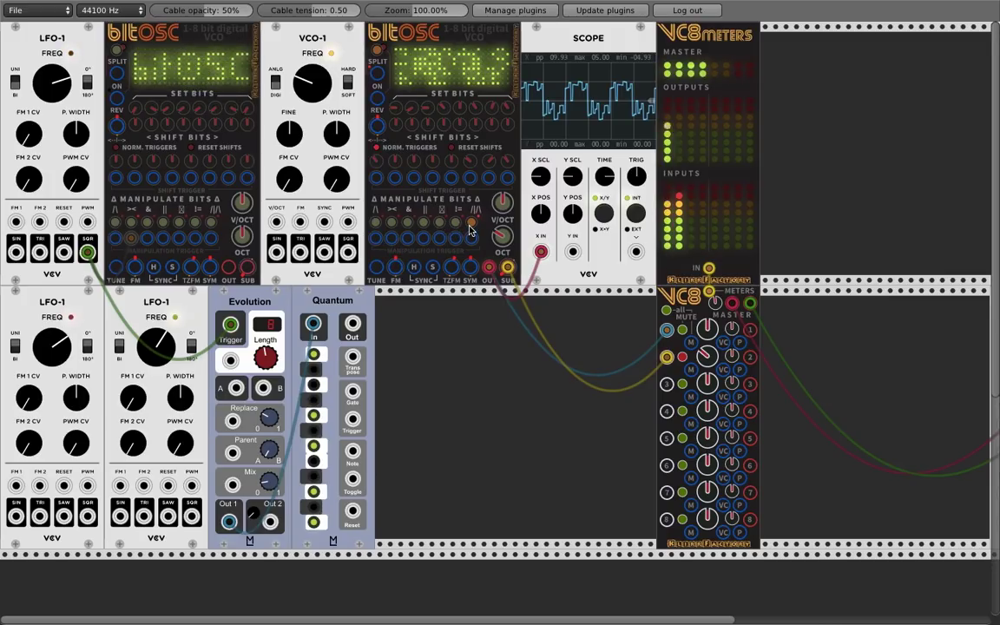
pyautogui.click(392, 222)
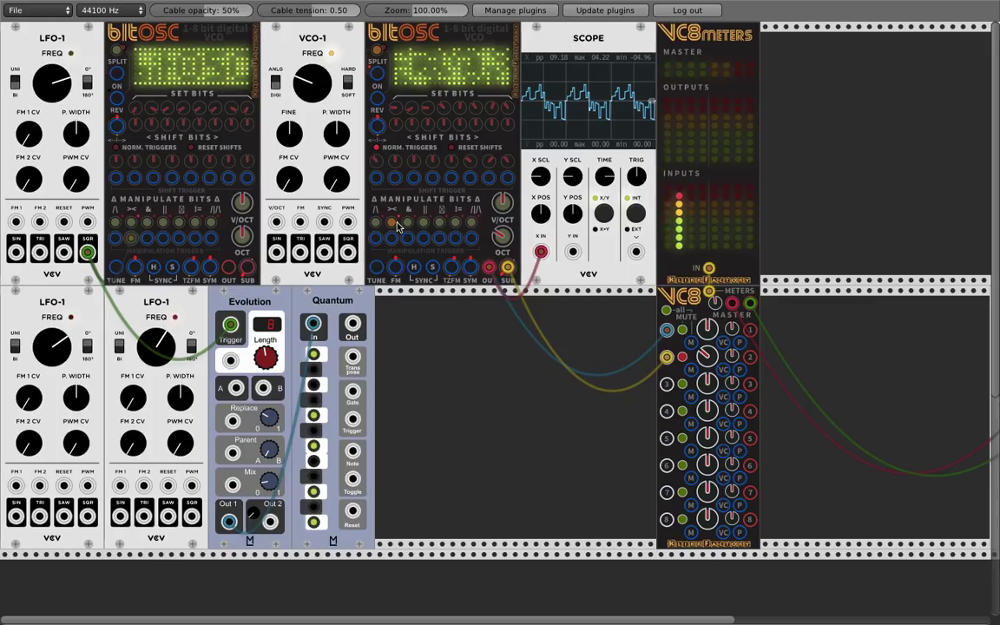
pyautogui.click(392, 224)
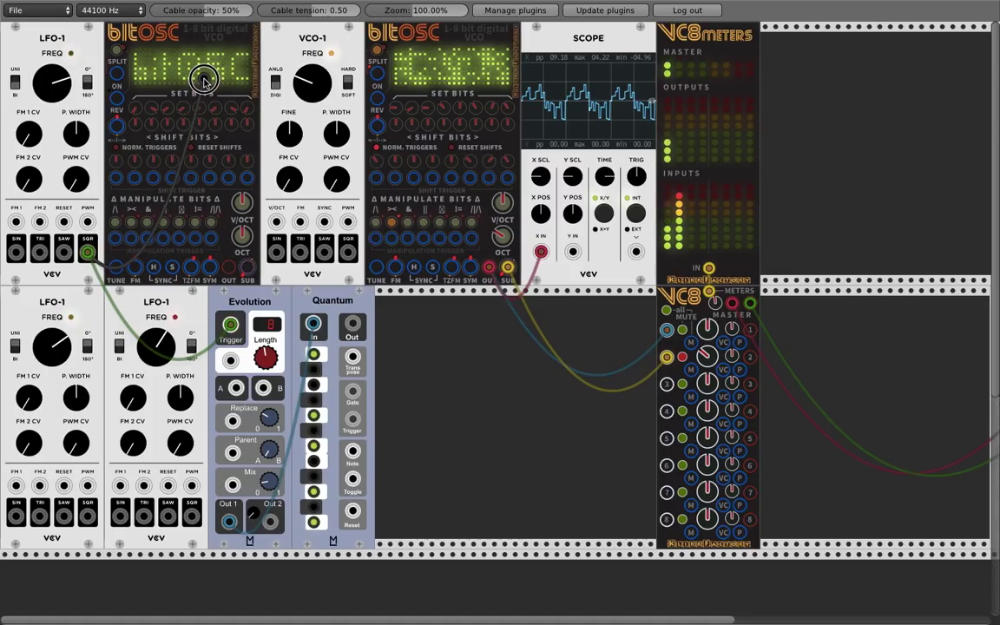
pyautogui.click(145, 239)
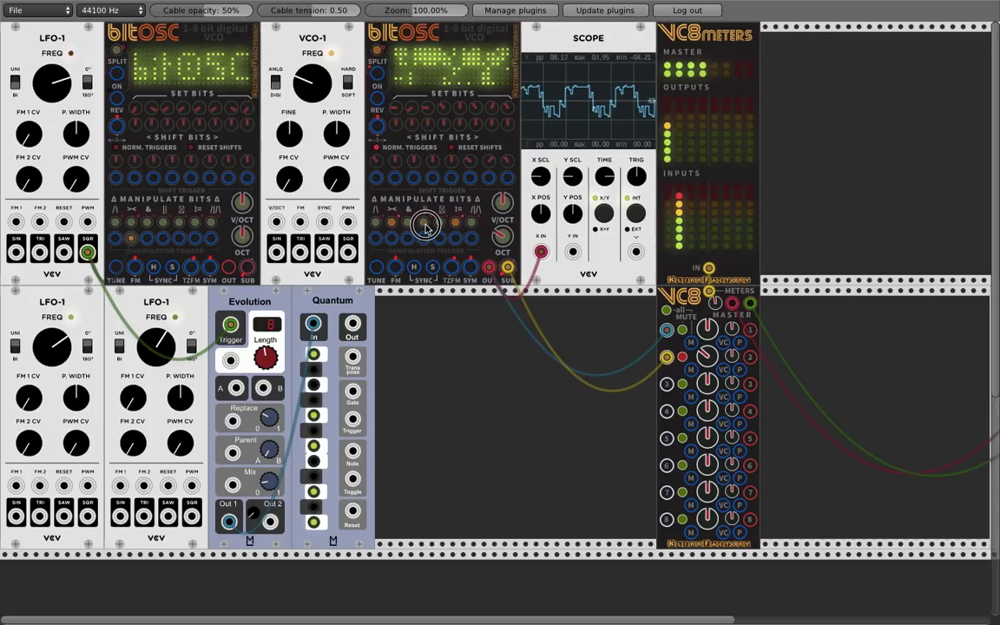
pyautogui.click(458, 224)
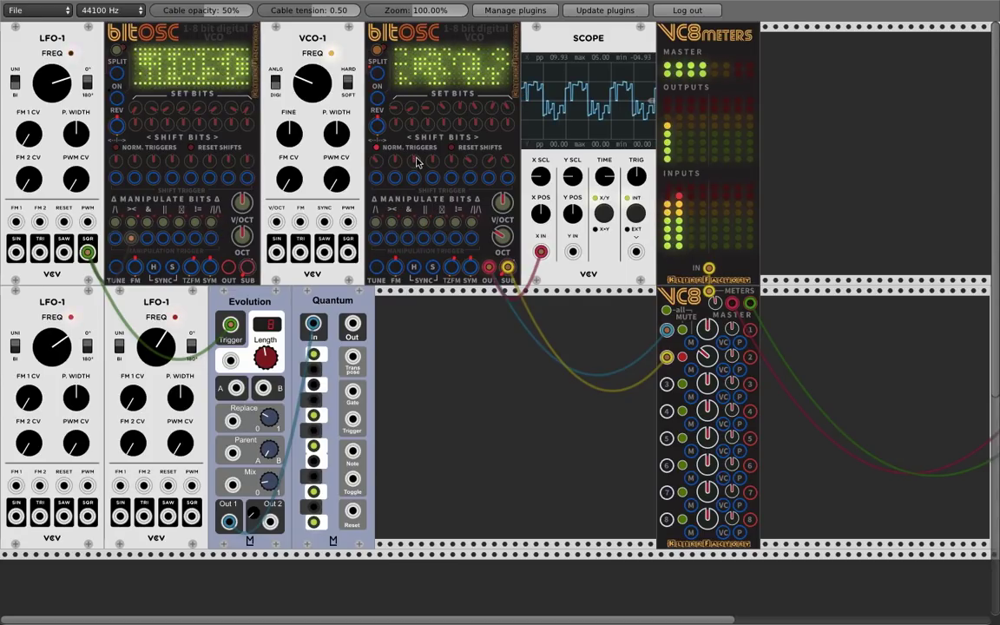
# - Try the &, || and neighbouring bit manipulations while the upper LFO-1's SQR output drives the second bitOSC's first shift trigger
pyautogui.moveTo(375, 178); pyautogui.dragTo(88, 252)
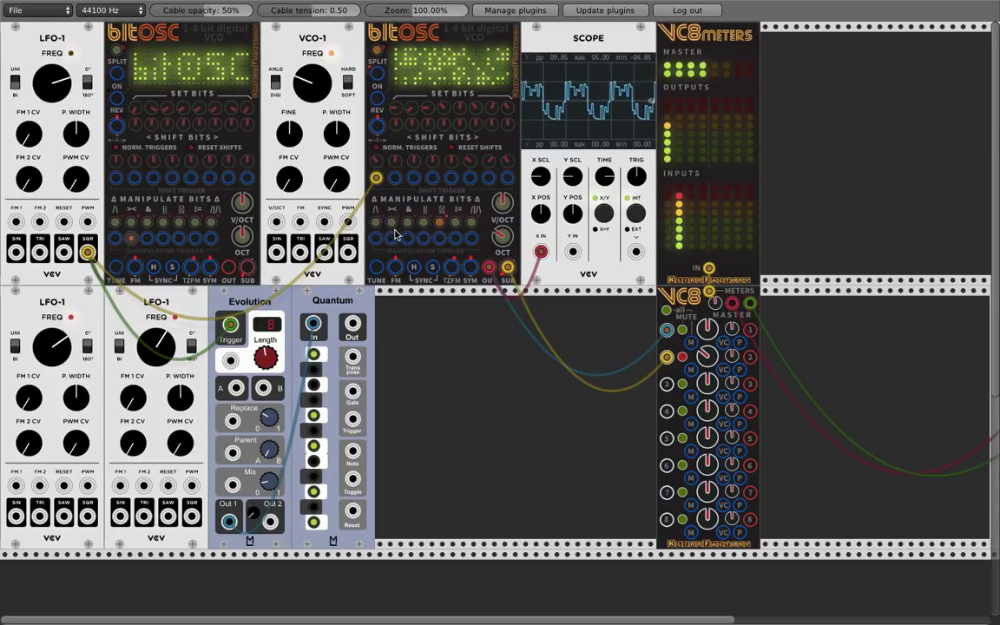
pyautogui.click(422, 224)
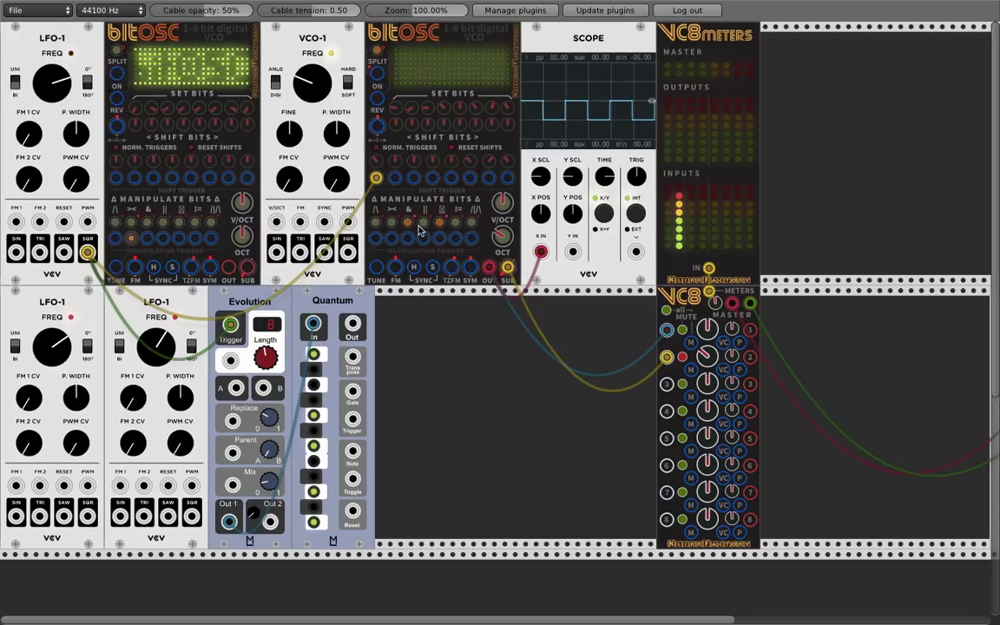
pyautogui.click(438, 223)
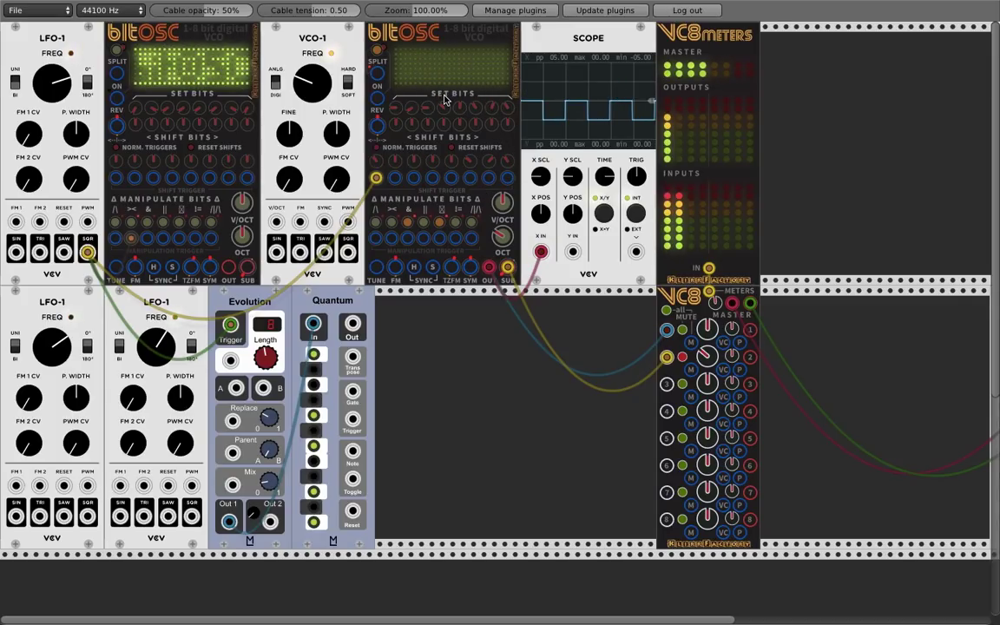
pyautogui.click(425, 228)
pyautogui.click(441, 224)
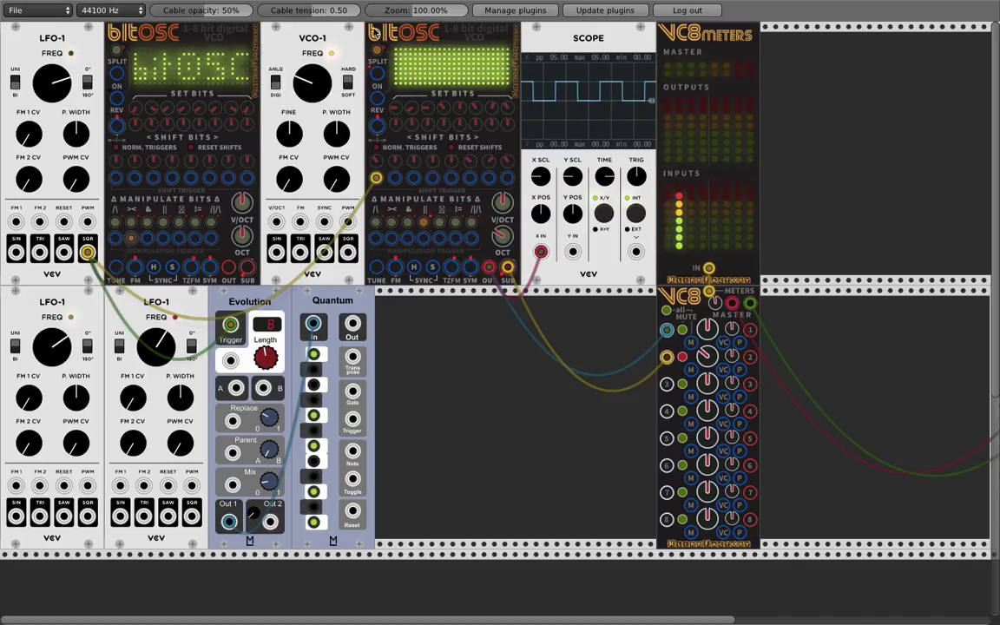
pyautogui.click(423, 219)
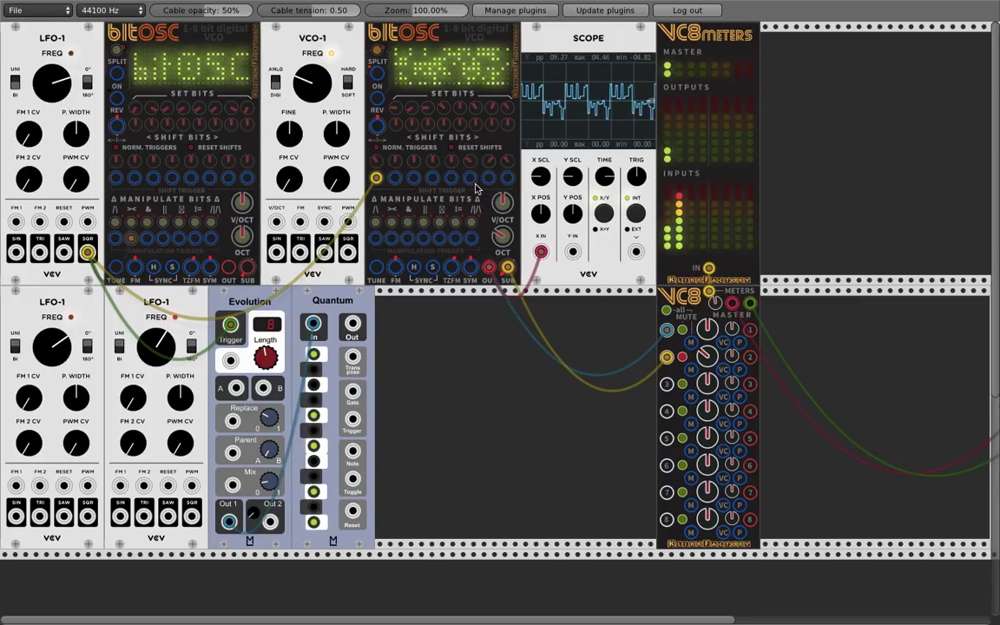
pyautogui.moveTo(375, 178); pyautogui.dragTo(351, 168)
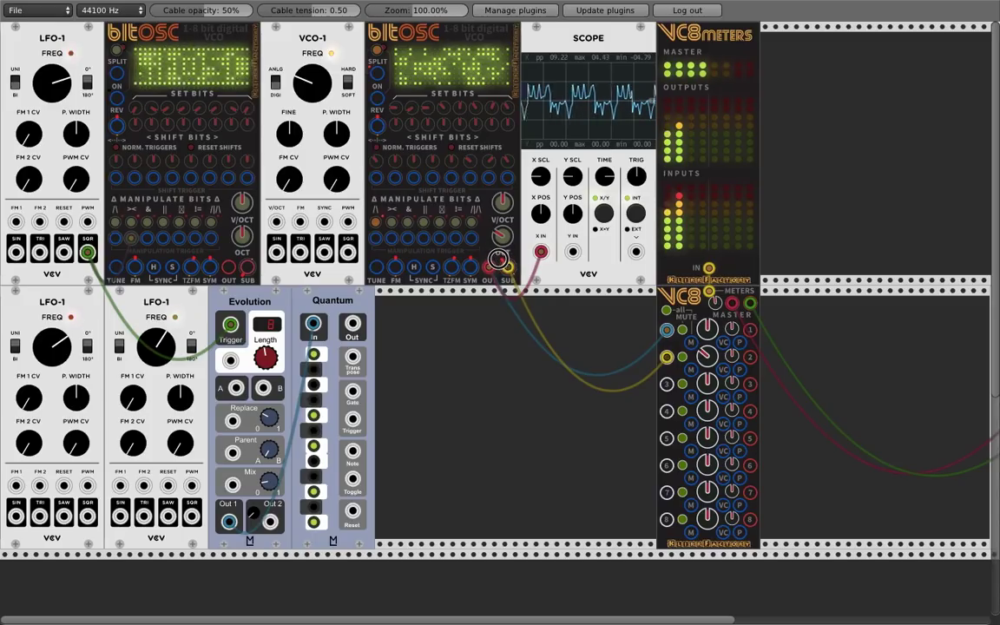
# - Adjust the V/OCT knob on the second bitOSC
pyautogui.moveTo(500, 265)
pyautogui.mouseDown()
pyautogui.moveTo(477, 212)
pyautogui.moveTo(501, 188)
pyautogui.moveTo(510, 264)
pyautogui.mouseUp()
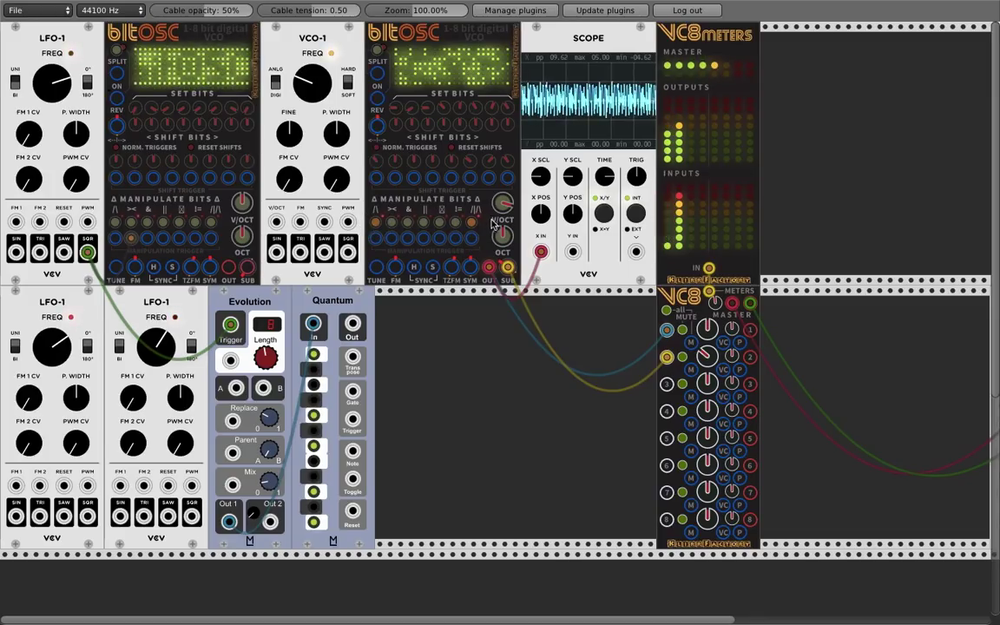
pyautogui.moveTo(501, 213); pyautogui.dragTo(500, 187)
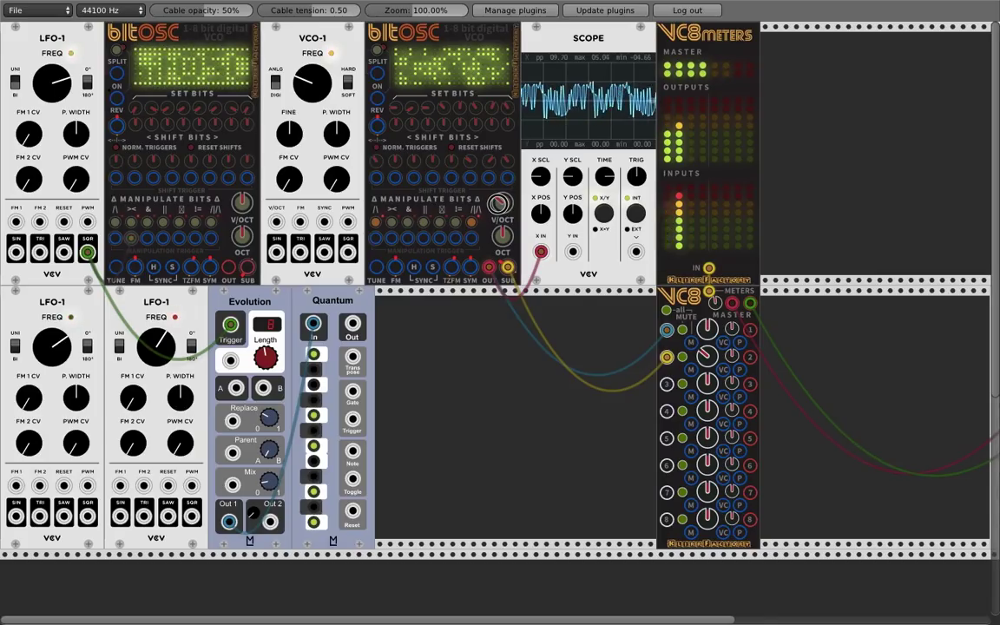
# - Repatch the second bitOSC's SUB output into input 2 of the VC8 mixer, and mute mixer channels 2 and 1
pyautogui.rightClick(506, 269)
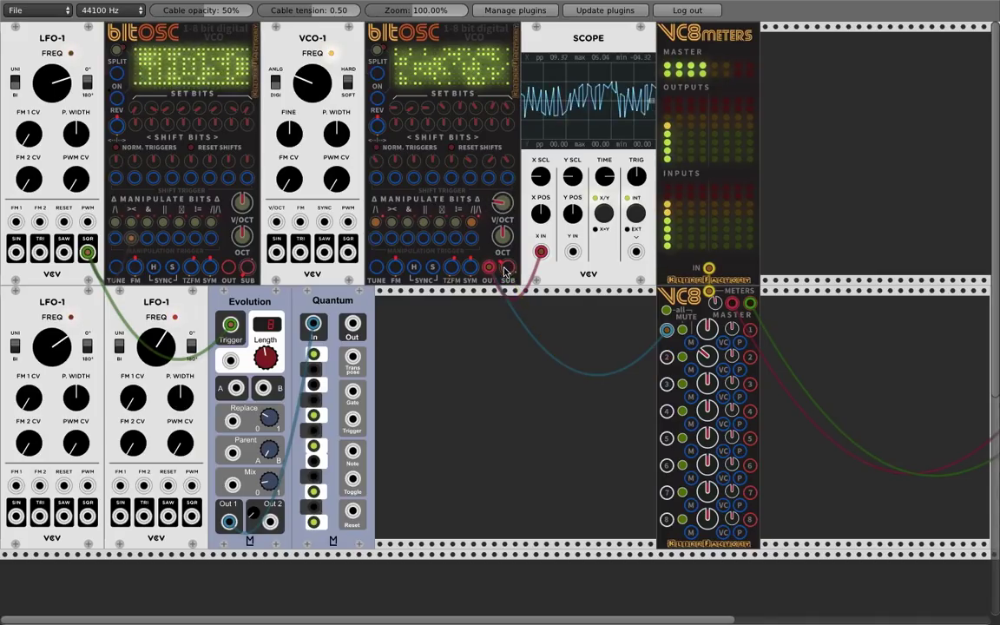
pyautogui.moveTo(506, 269); pyautogui.dragTo(667, 357)
pyautogui.click(682, 356)
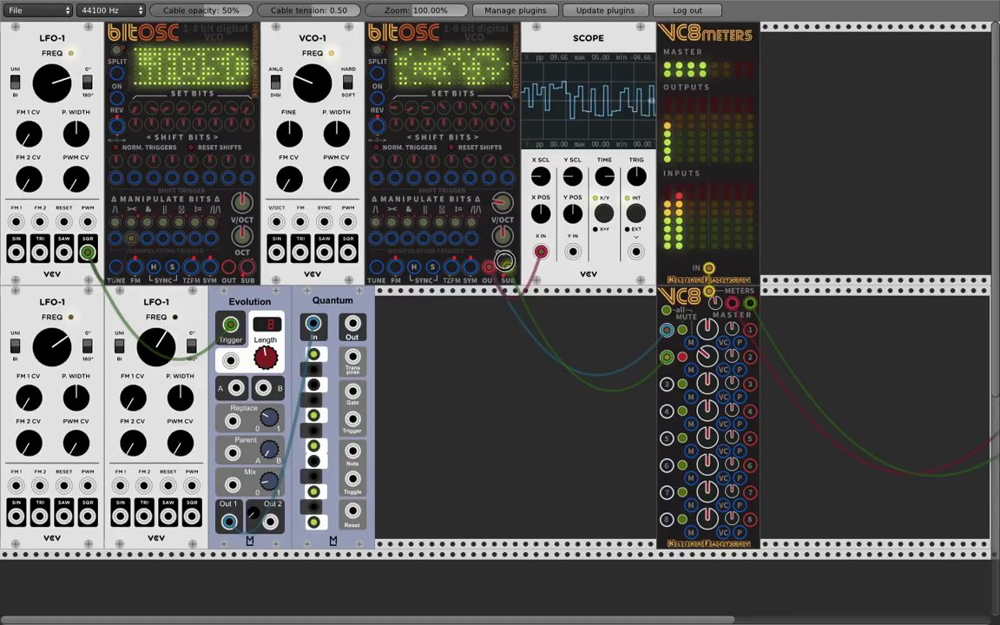
pyautogui.click(683, 333)
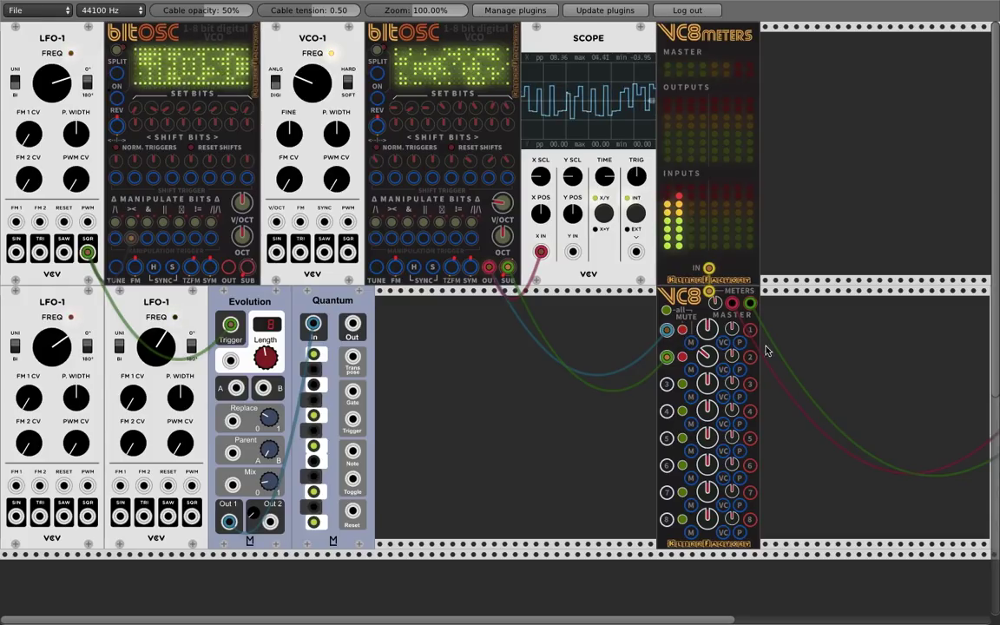